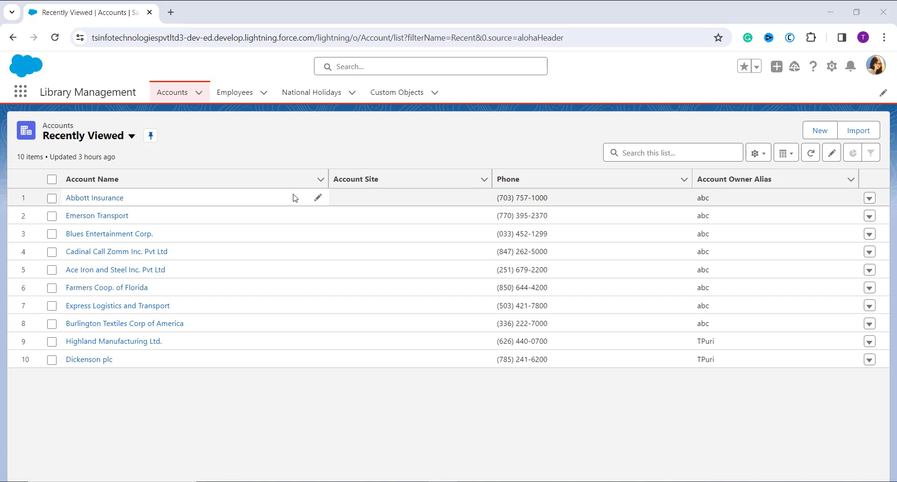
Step: Open Salesforce Setup from the gear menu in a new browser tab
left_click(833, 68)
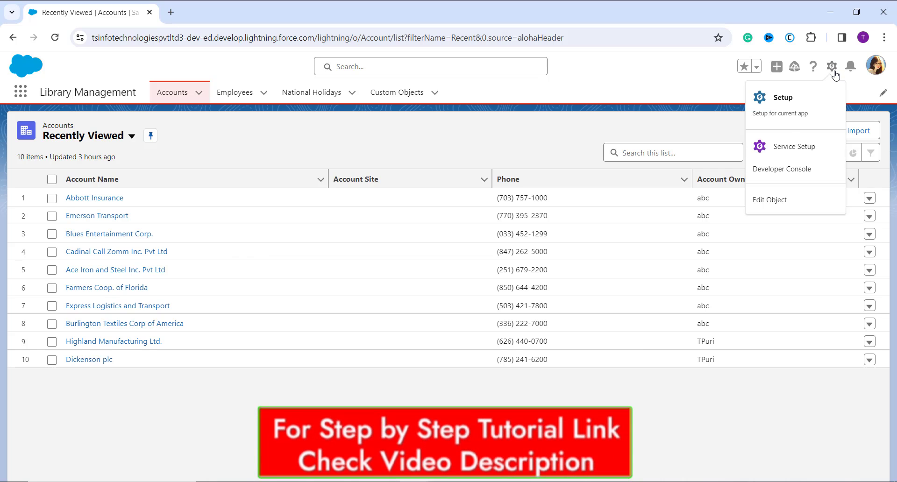
left_click(789, 123)
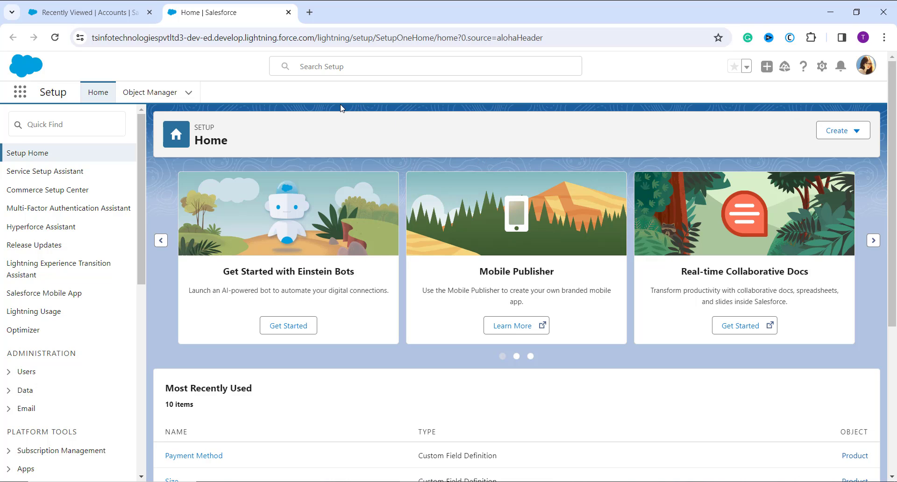
Step: In Object Manager, filter the object list by 'product'
left_click(171, 93)
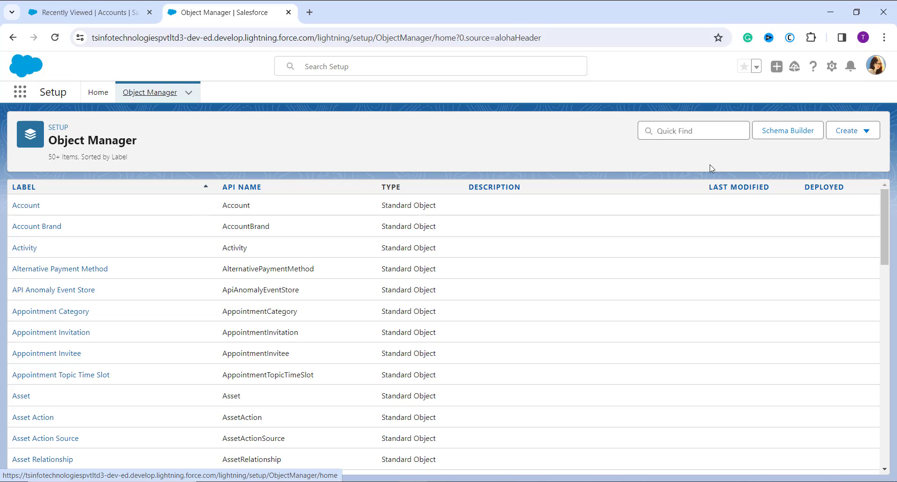
left_click(718, 135)
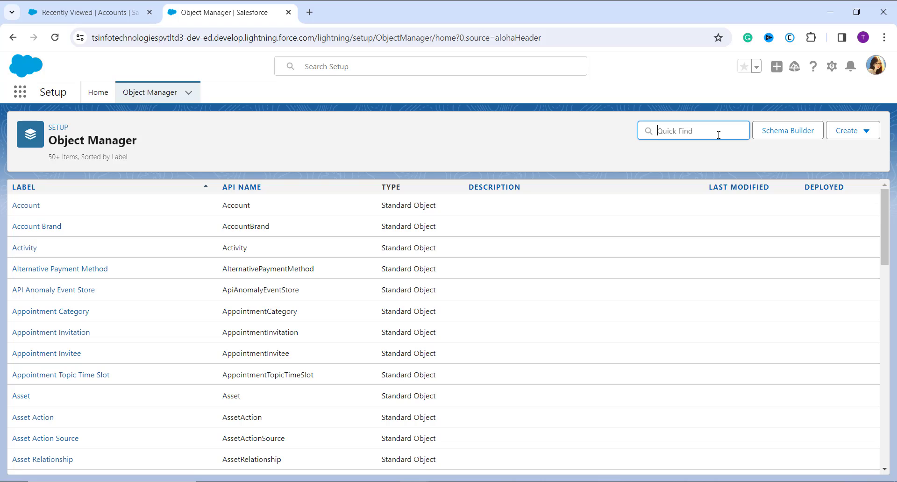
type("product")
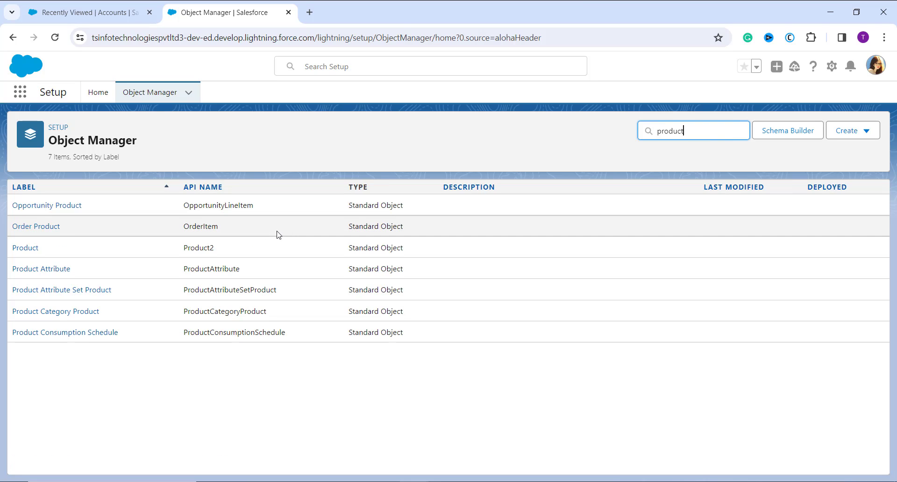
Step: Open the Product object's Fields & Relationships list and find the Payment Method picklist
left_click(36, 252)
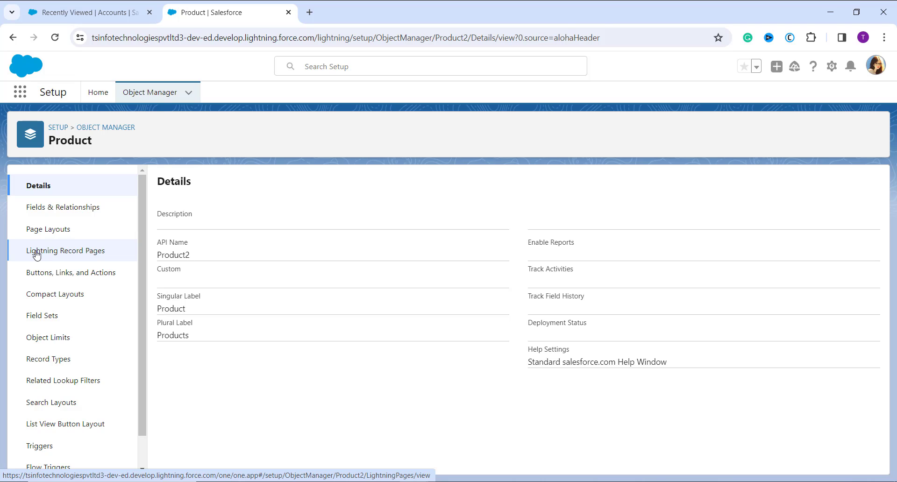
left_click(62, 214)
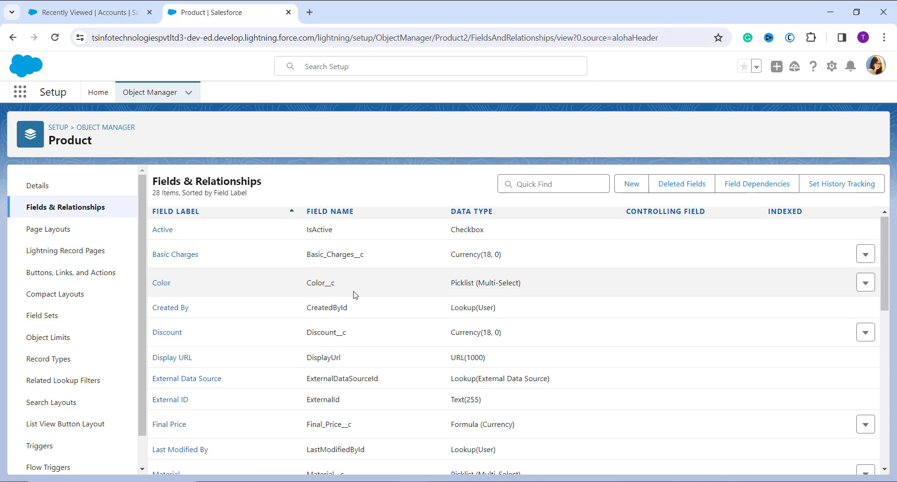
scroll(355, 294, "down", 1)
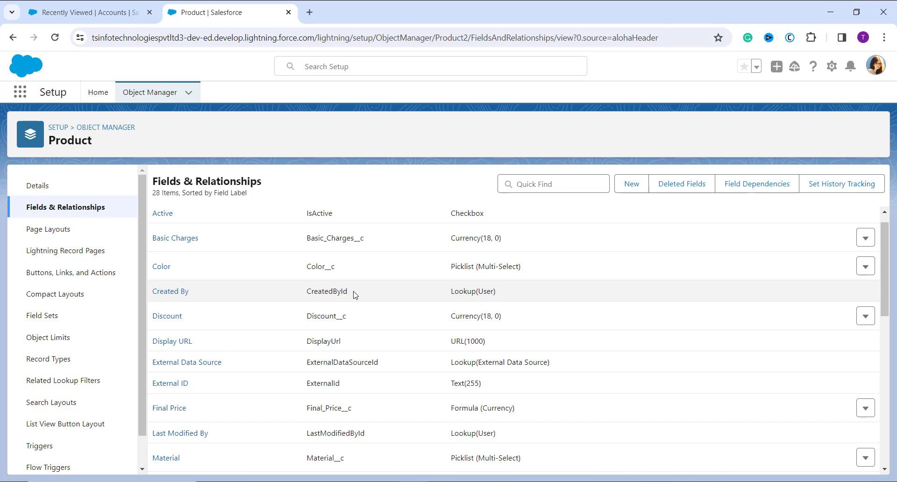
scroll(355, 294, "down", 7)
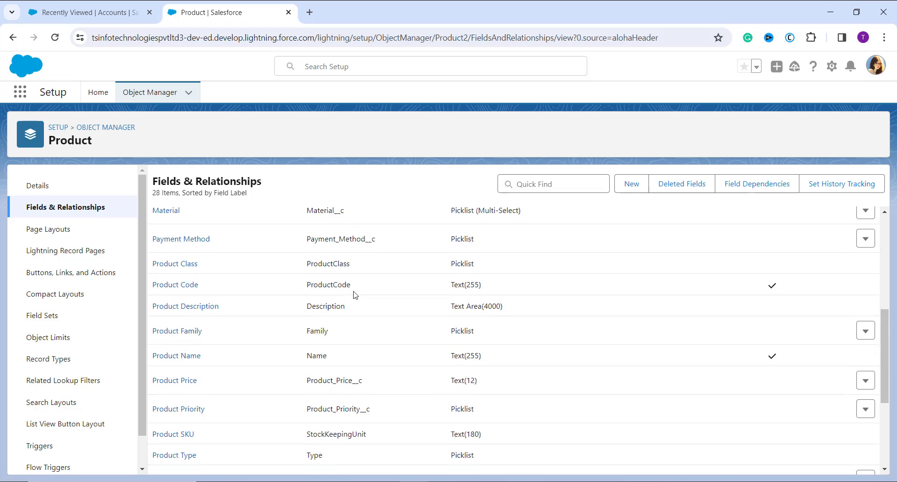
scroll(355, 294, "down", 2)
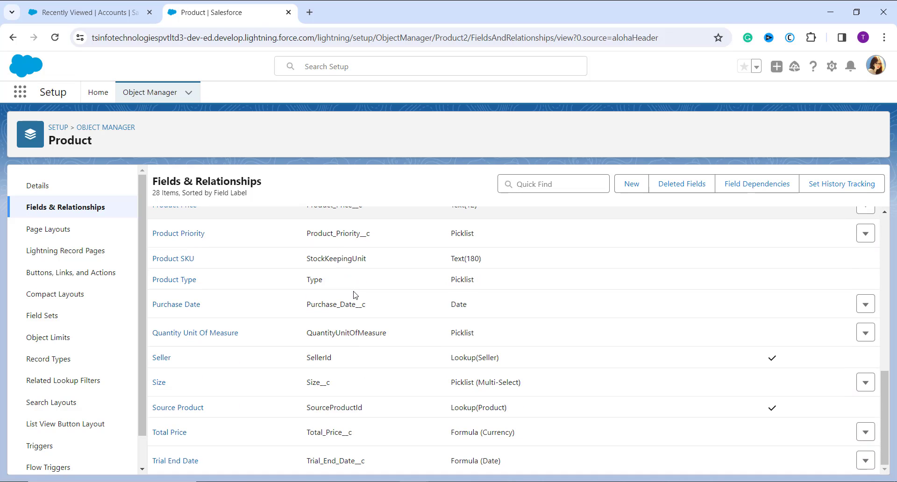
scroll(359, 308, "up", 10)
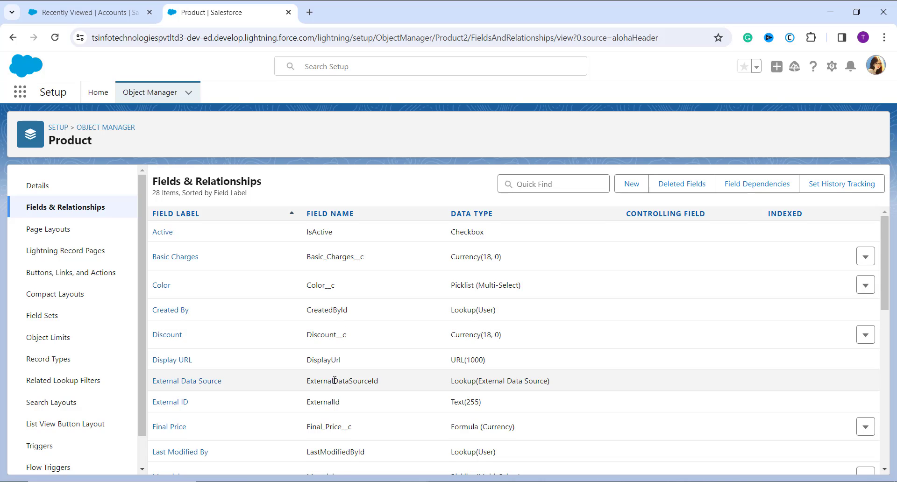
scroll(335, 380, "down", 5)
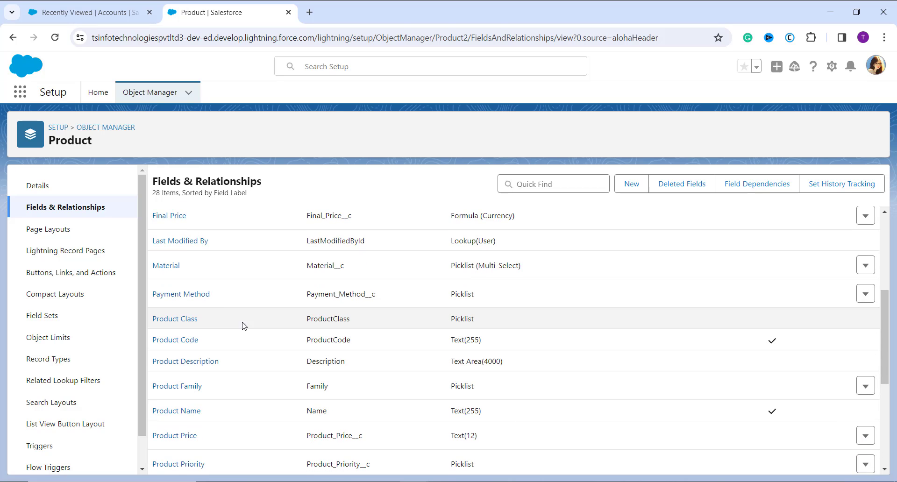
Step: Open the Payment Method field and view its values Credit Card, Transfer and inactive Cheque
left_click(200, 300)
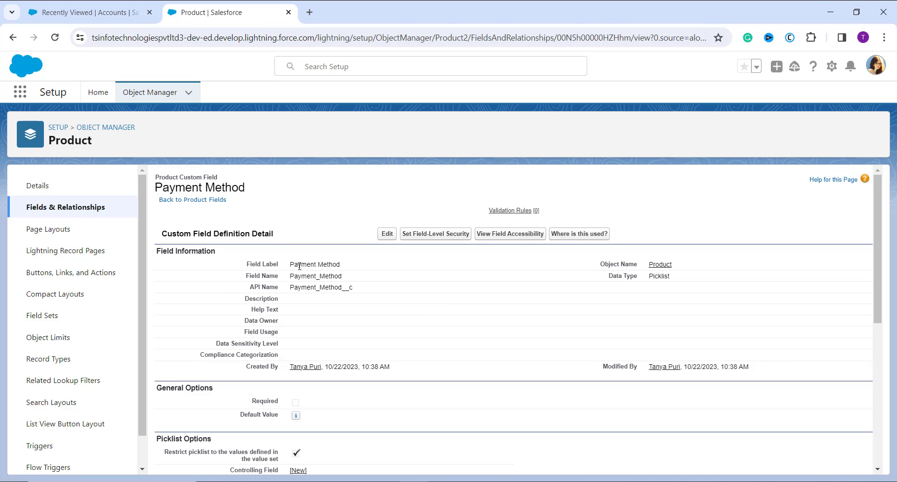
scroll(279, 198, "down", 4)
scroll(279, 198, "down", 3)
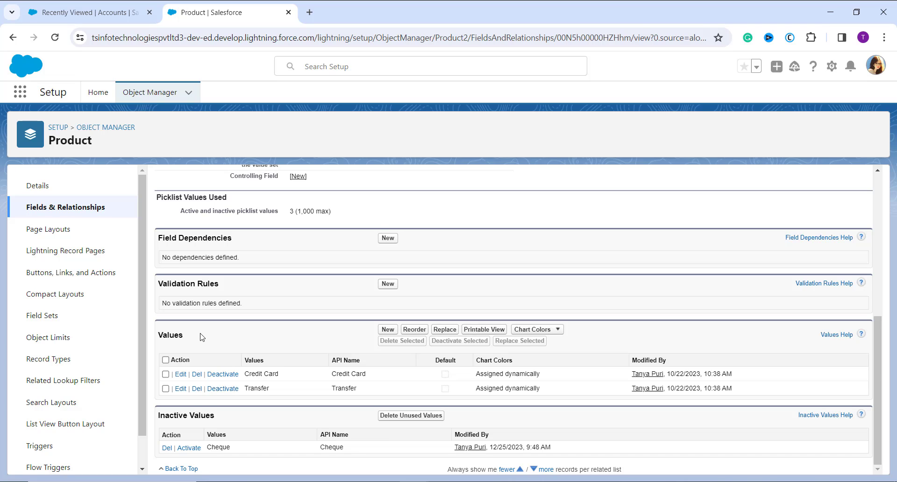
Step: Delete the Transfer value from Payment Method and confirm, reaching Find and Replace
left_click(197, 389)
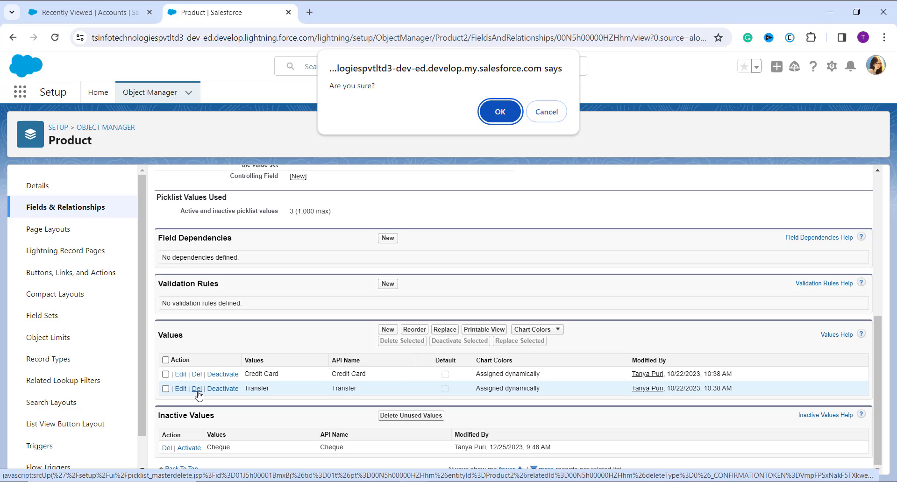
left_click(499, 110)
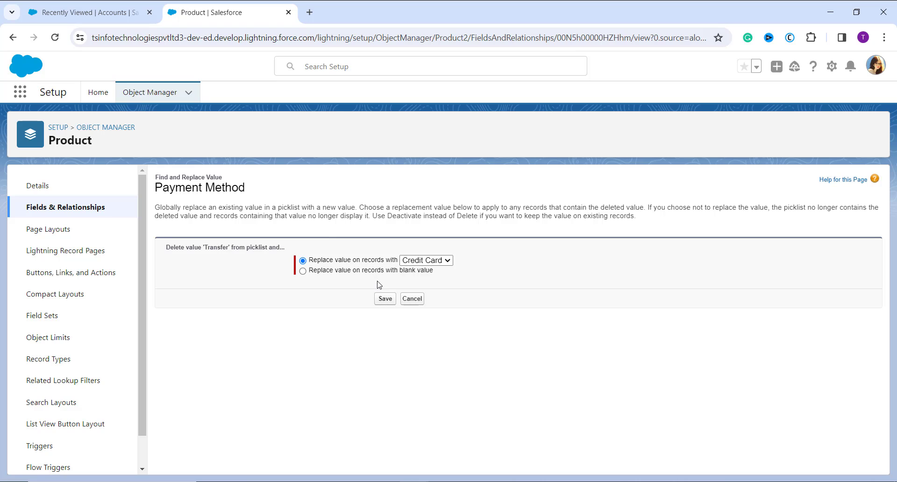
Step: Set records using Transfer to be replaced with a blank value instead of Credit Card
left_click(448, 260)
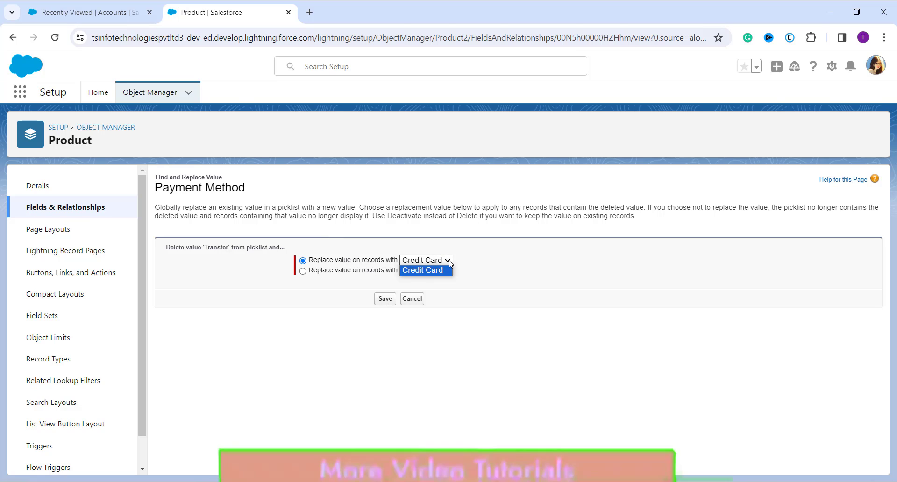
left_click(424, 272)
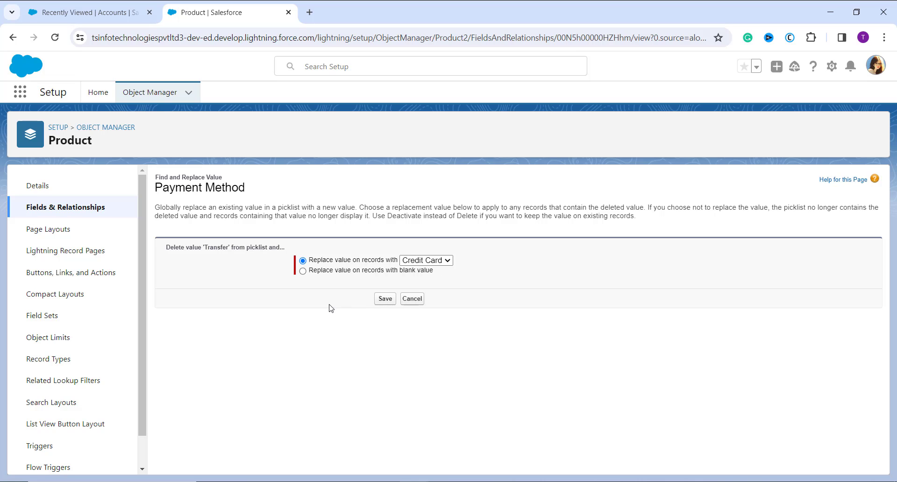
left_click(302, 271)
Step: Save the Transfer deletion with blank replacement, returning to the Payment Method details
left_click(390, 301)
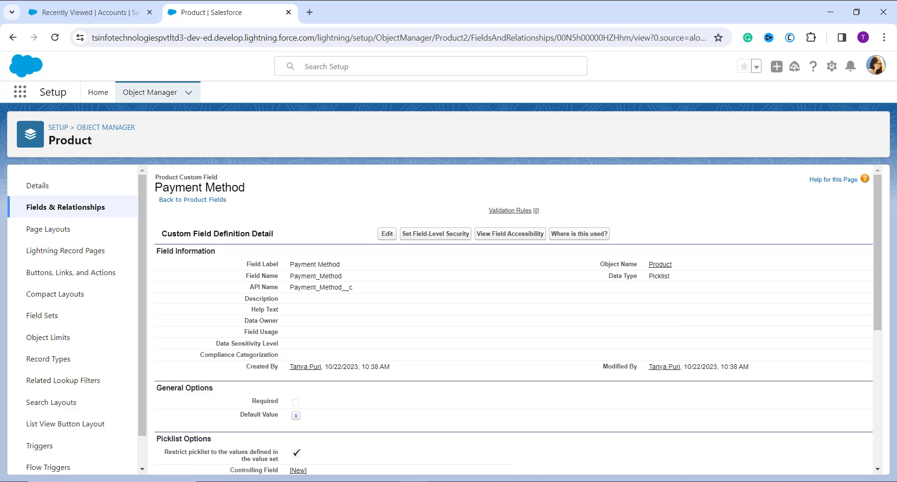
left_click(876, 66)
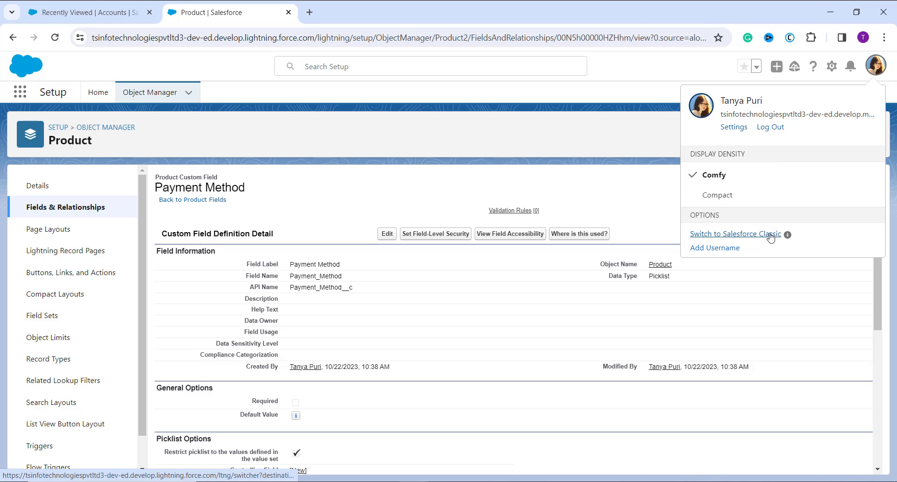
Step: Switch from Lightning Experience to Salesforce Classic
left_click(770, 238)
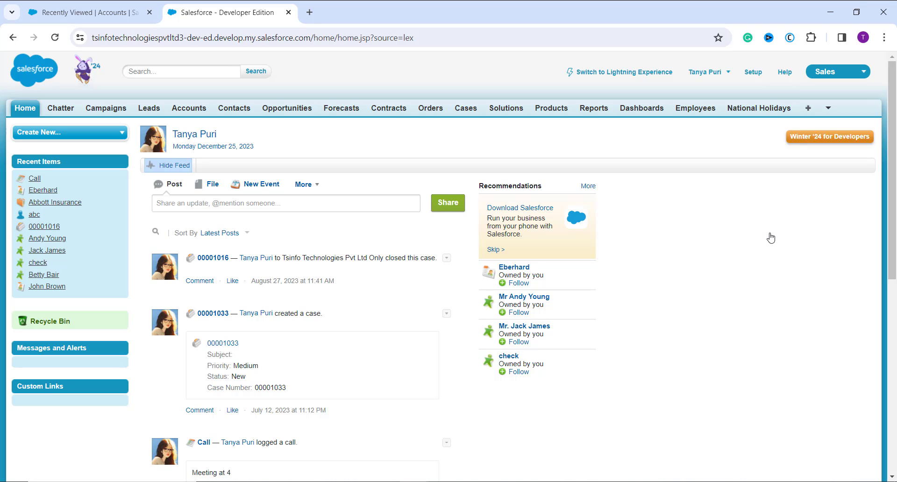
Step: In Classic Setup, expand Build > Customize > Cases to show its Fields and Validation Rules
left_click(753, 75)
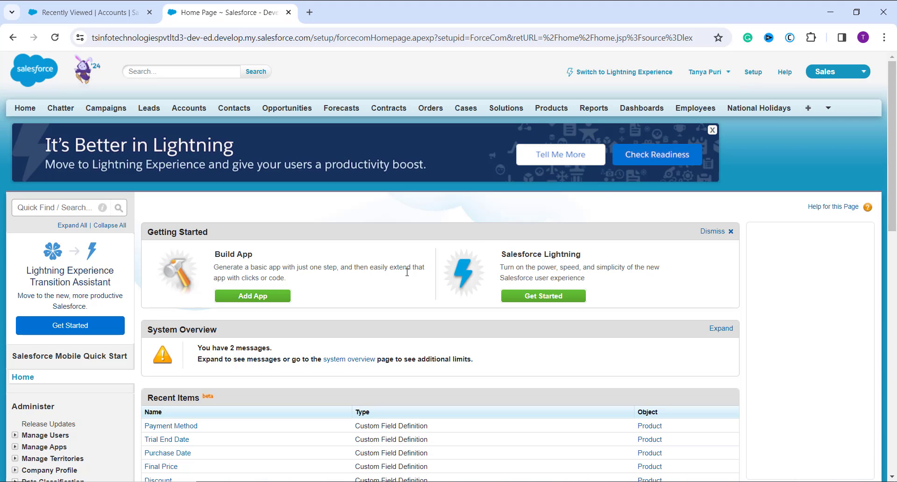
scroll(244, 329, "down", 4)
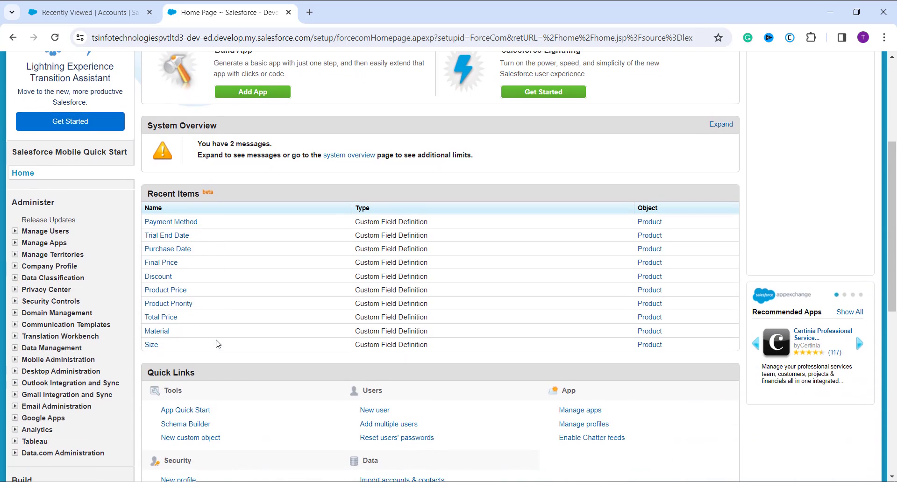
scroll(216, 344, "down", 8)
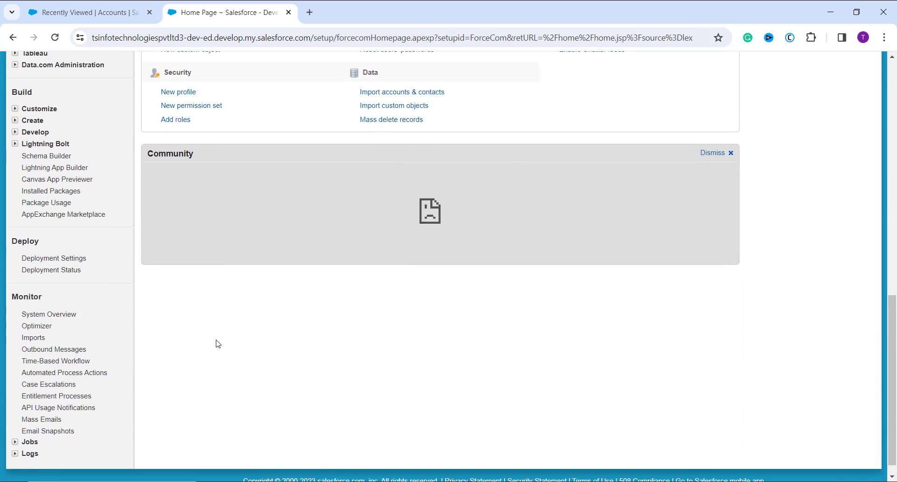
scroll(216, 343, "down", 1)
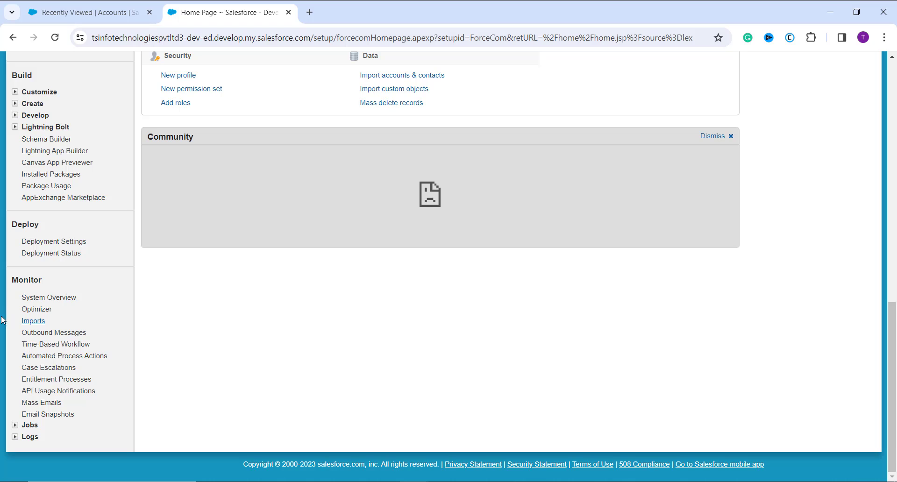
scroll(3, 320, "up", 1)
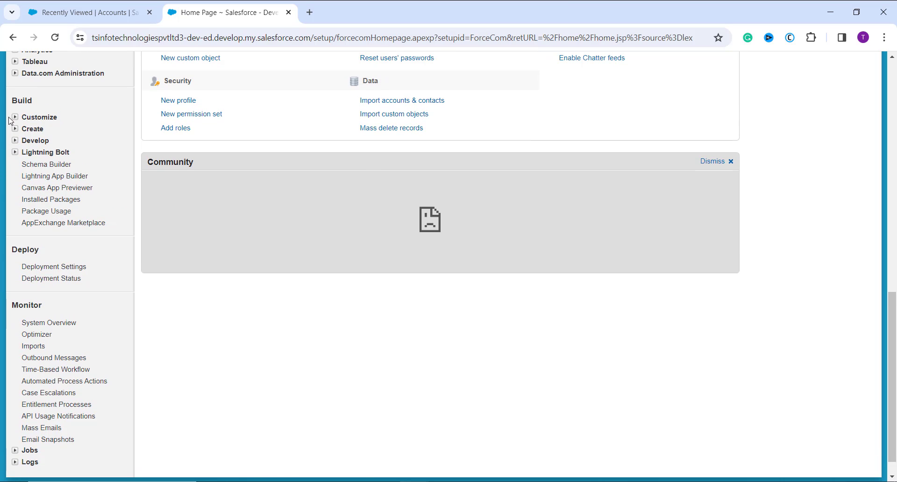
left_click(15, 116)
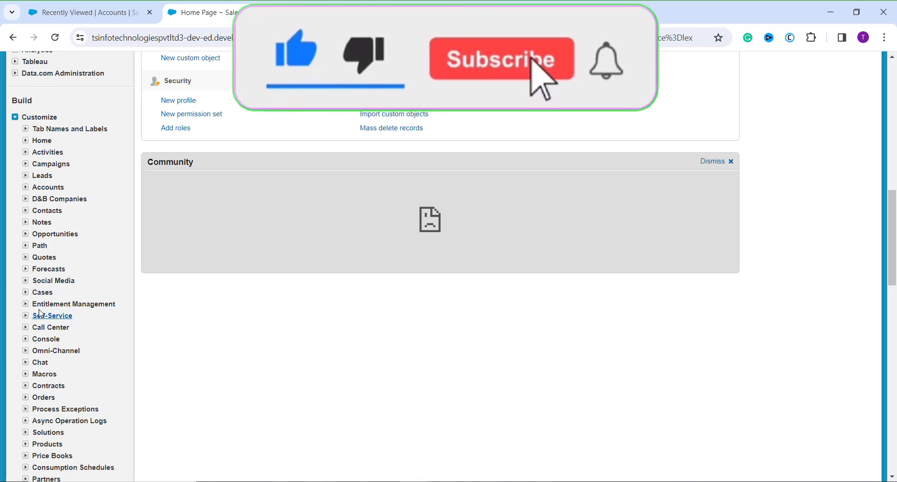
left_click(25, 292)
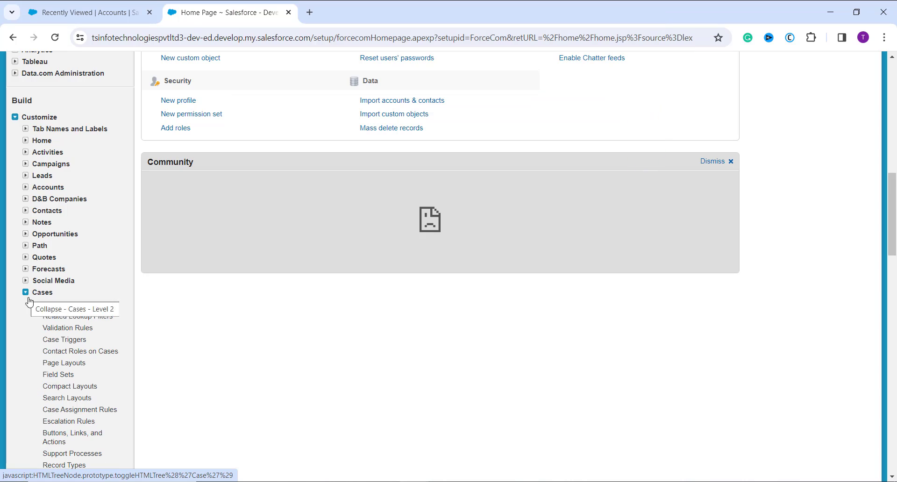
scroll(84, 299, "down", 1)
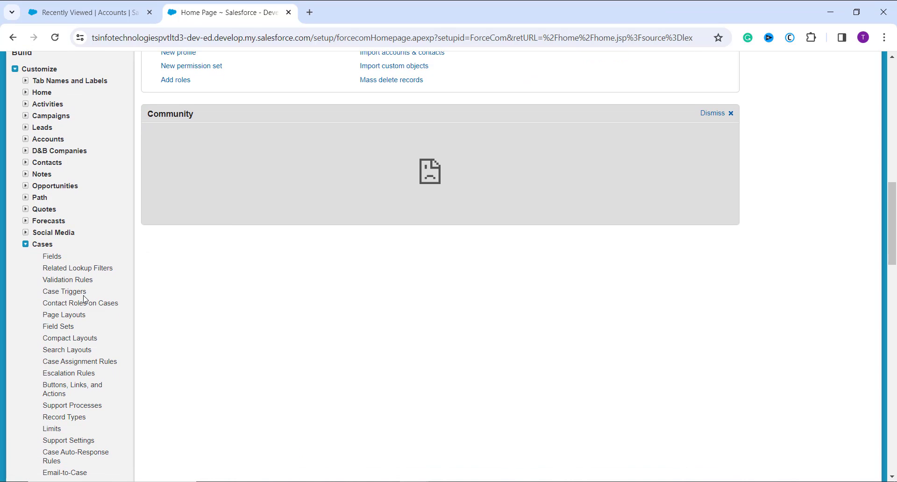
Step: Open Case Fields and browse standard fields like Type and Status plus 9 custom fields
left_click(52, 257)
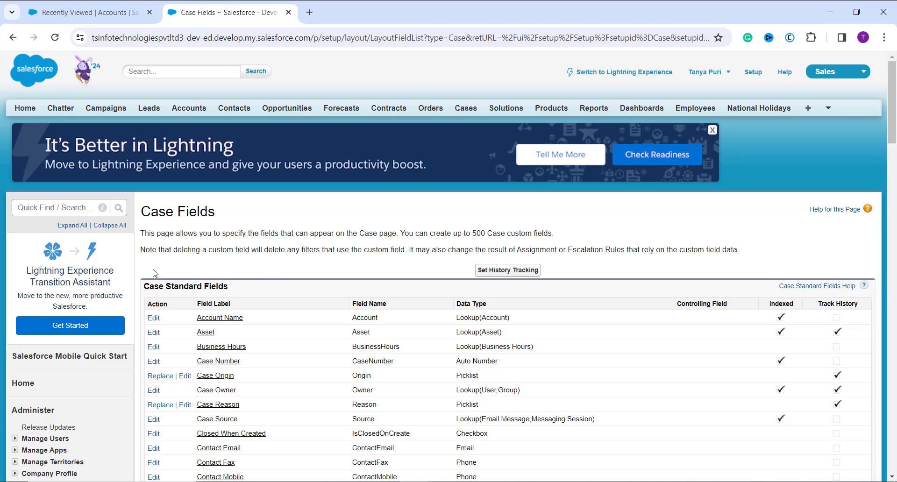
scroll(267, 275, "down", 2)
scroll(267, 274, "down", 12)
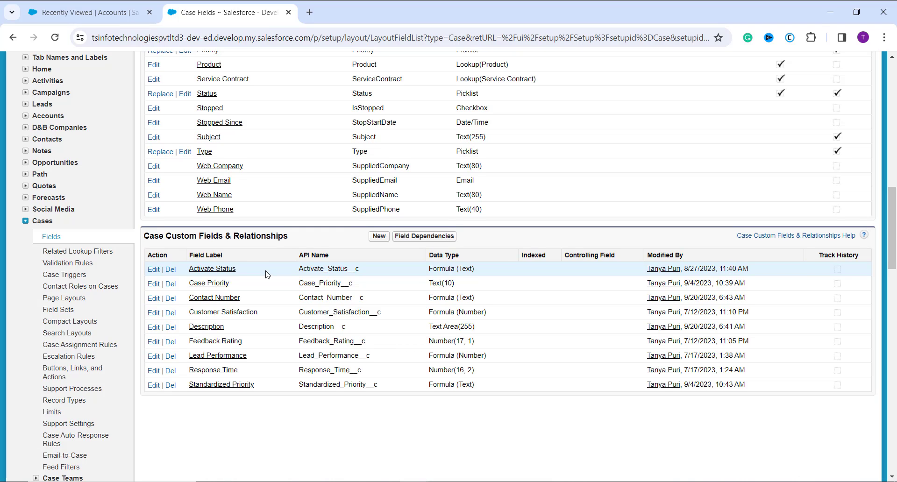
scroll(267, 274, "up", 1)
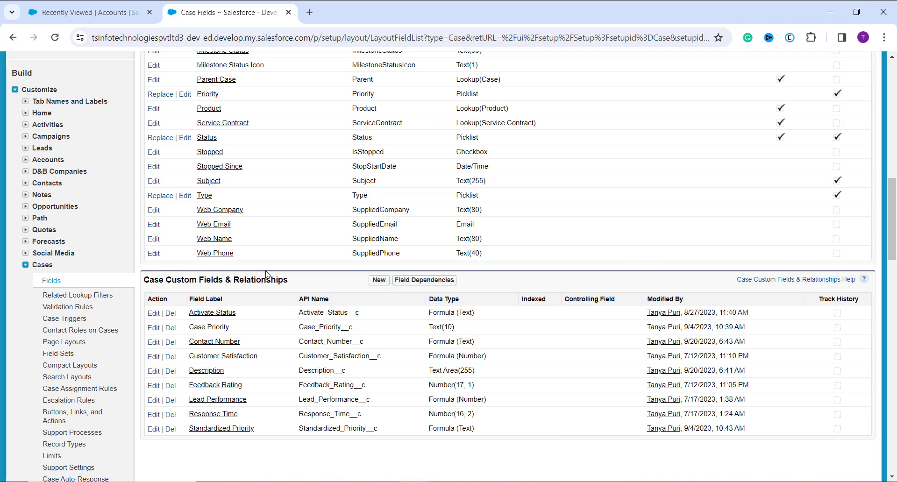
Step: Open the Case Type field and delete its Electrical picklist value
left_click(209, 200)
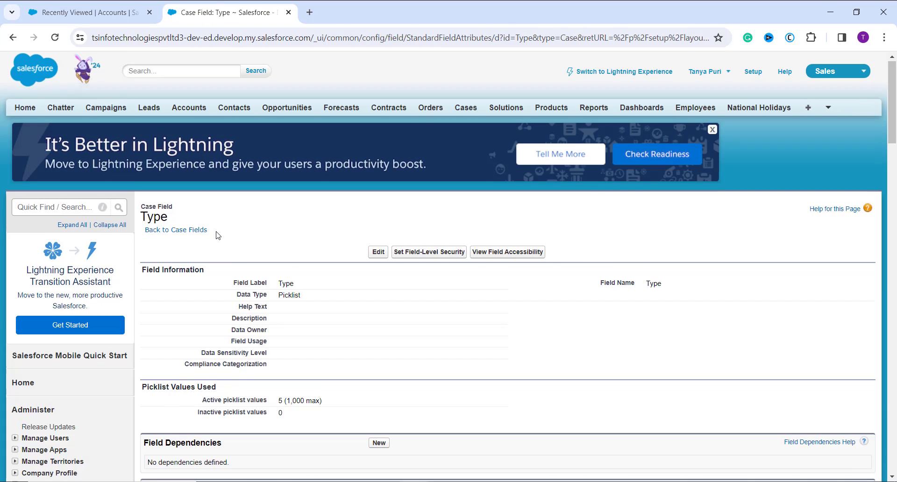
scroll(216, 234, "down", 7)
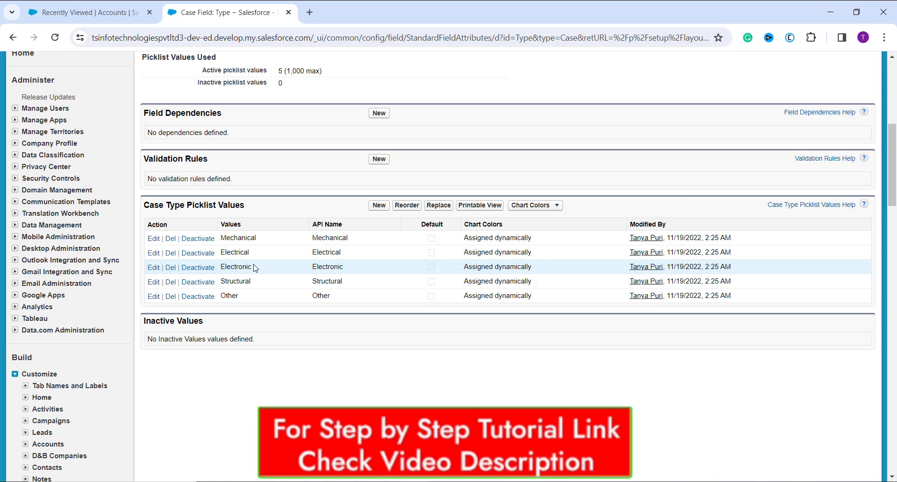
left_click(170, 253)
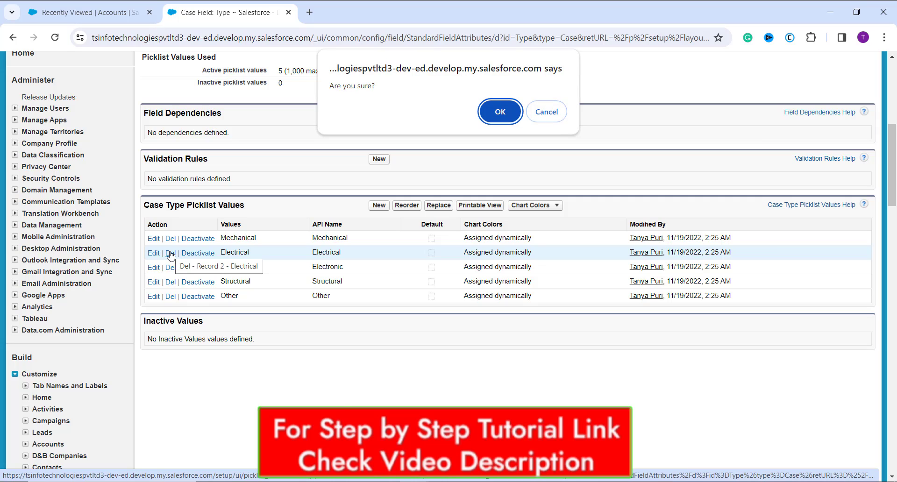
Step: Confirm the deletion of the Electrical Case Type value
left_click(500, 112)
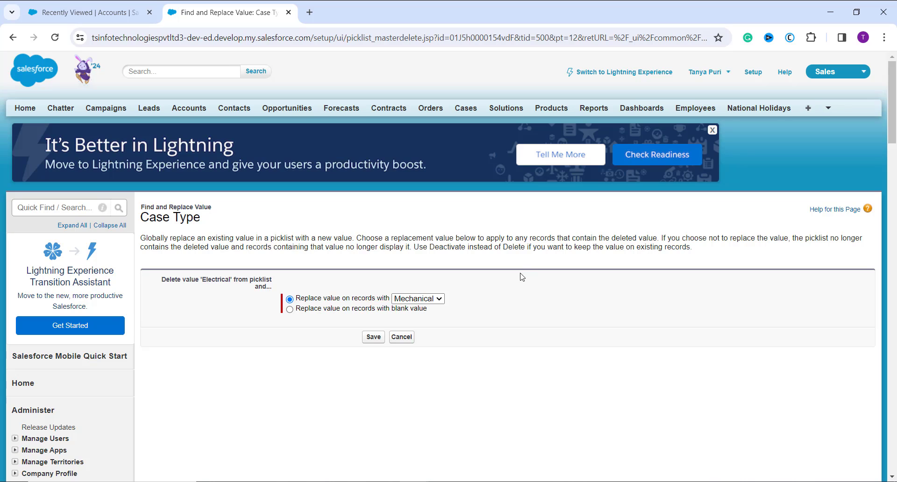
Step: Choose a blank replacement instead of Mechanical for Electrical and save the deletion
left_click(441, 298)
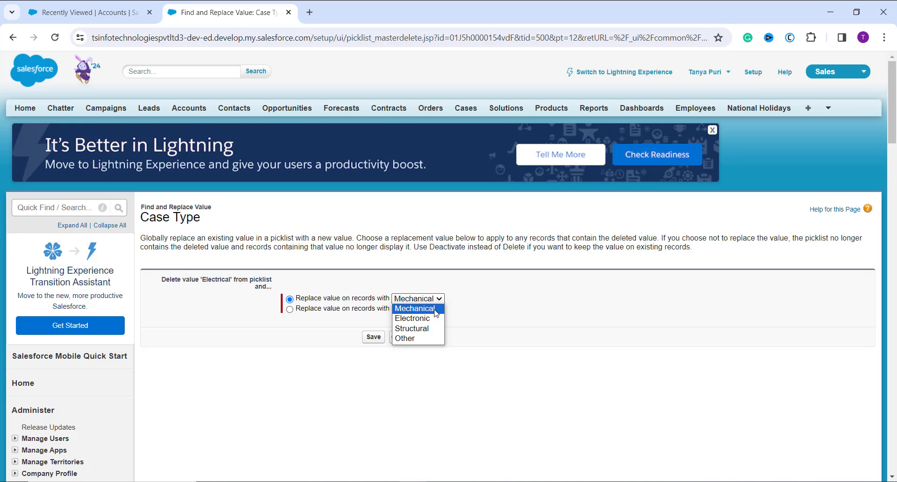
left_click(354, 335)
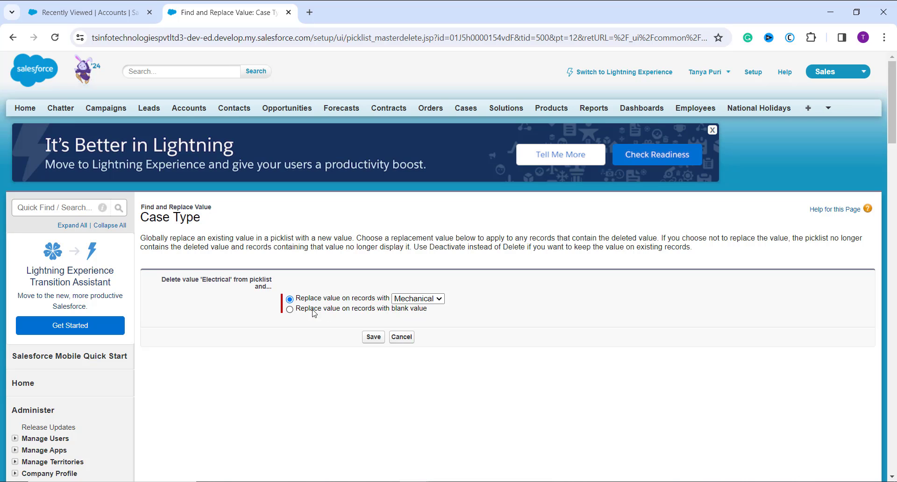
left_click(288, 312)
left_click(373, 337)
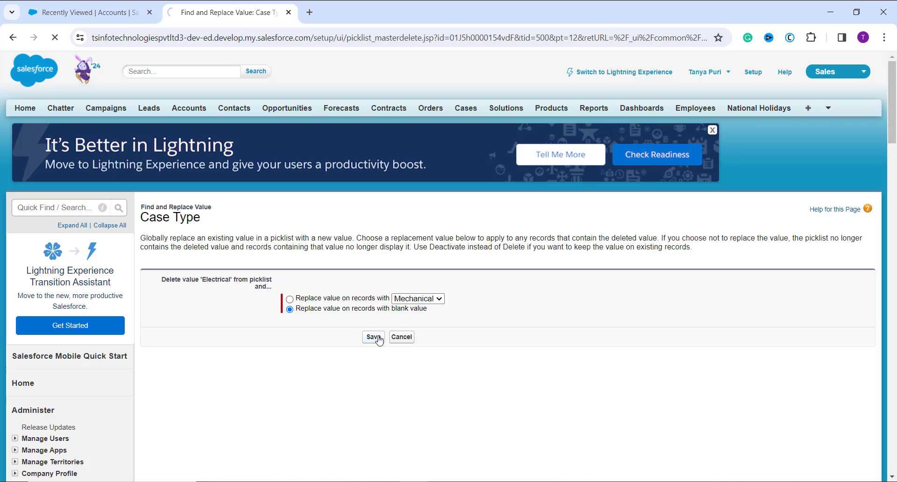